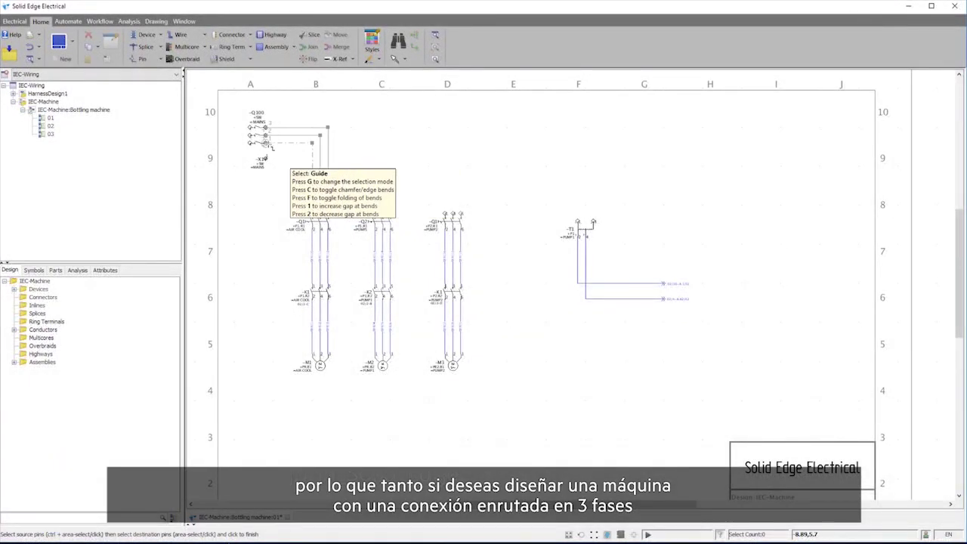
Finish routing the three-phase wires from breaker Q100 down to contactor Q1.
click(362, 196)
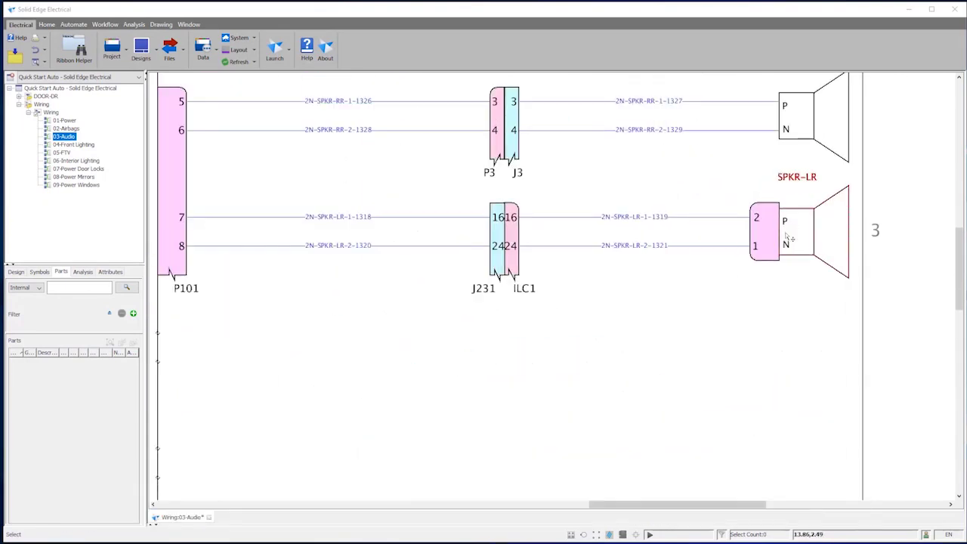
Generate harness connector P923 for the SPKR-RR speaker in the audio wiring diagram.
middle_drag(755, 185, 747, 269)
right_click(799, 211)
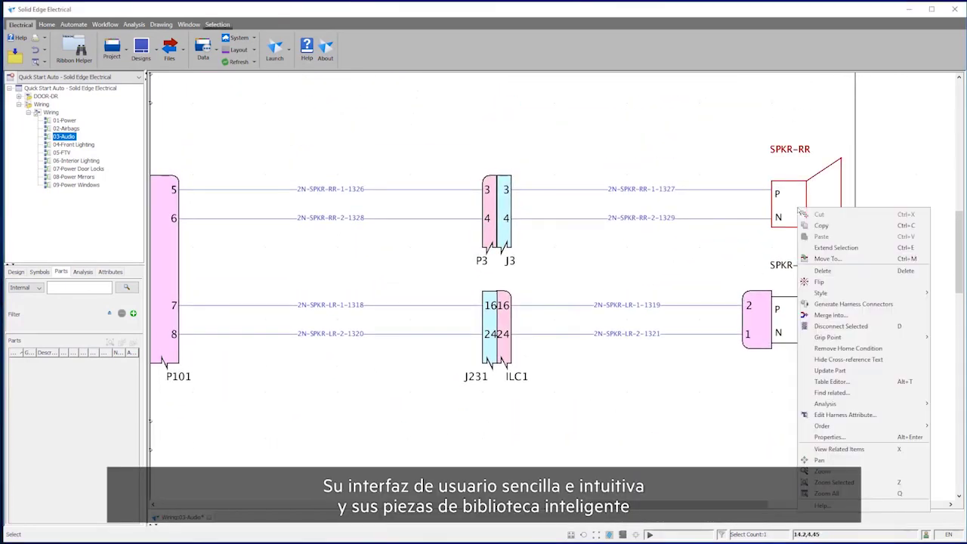
click(855, 306)
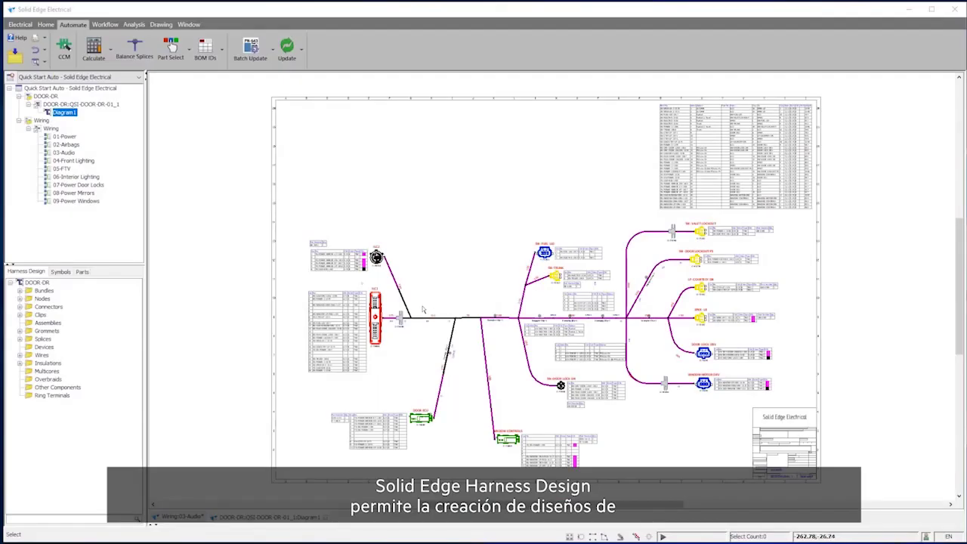
Zoom and pan across the DOOR-DR harness diagram's switches, connectors and 34-wire list table.
scroll(417, 371, up, 4)
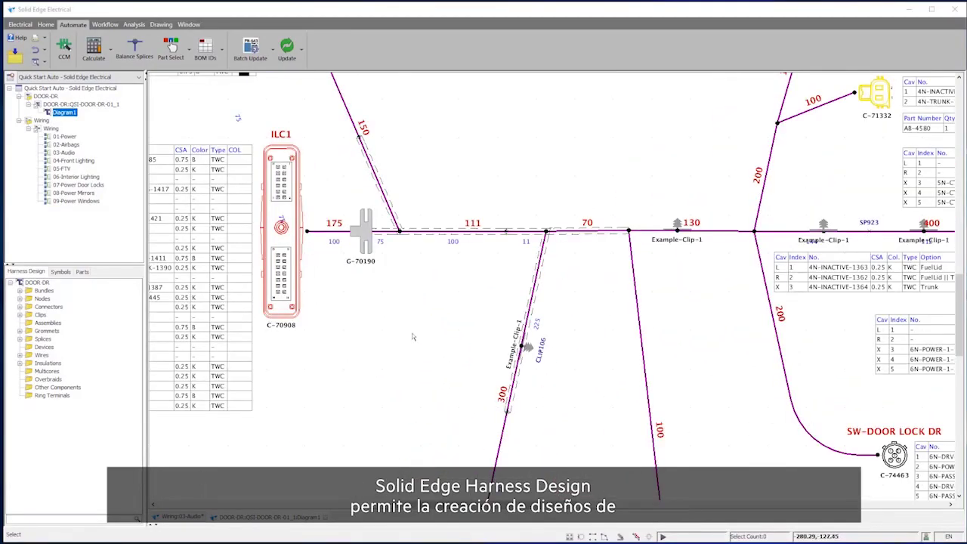
scroll(455, 344, down, 2)
scroll(522, 396, up, 2)
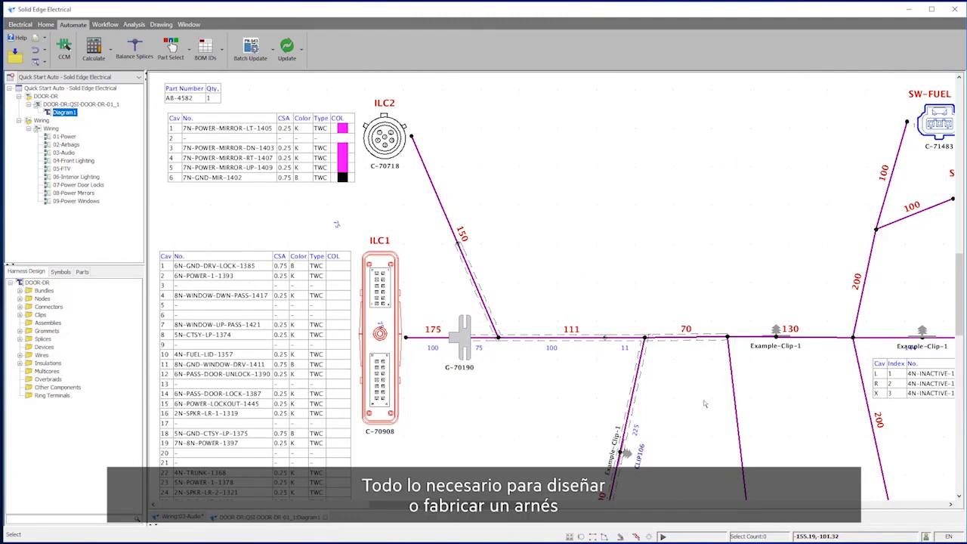
middle_drag(699, 396, 325, 395)
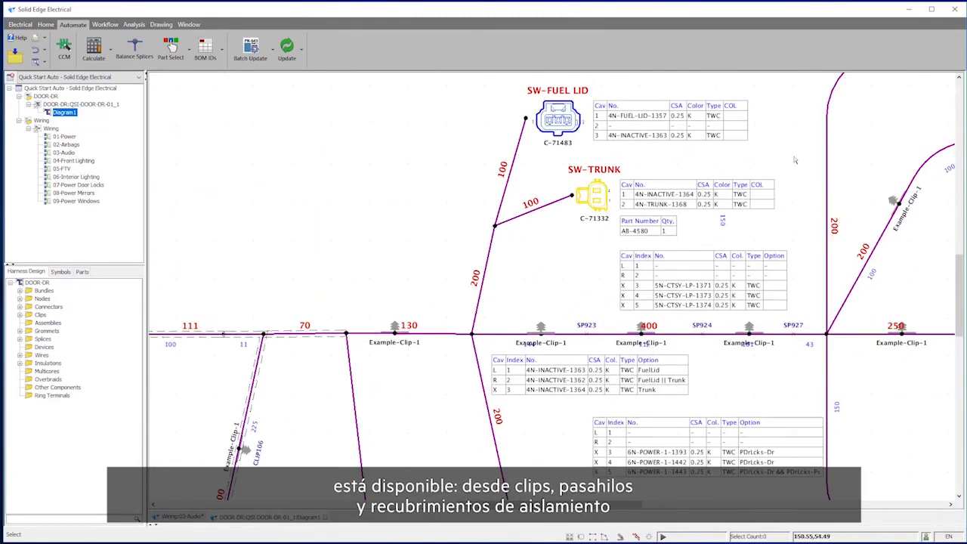
middle_drag(780, 170, 480, 362)
middle_drag(579, 166, 380, 410)
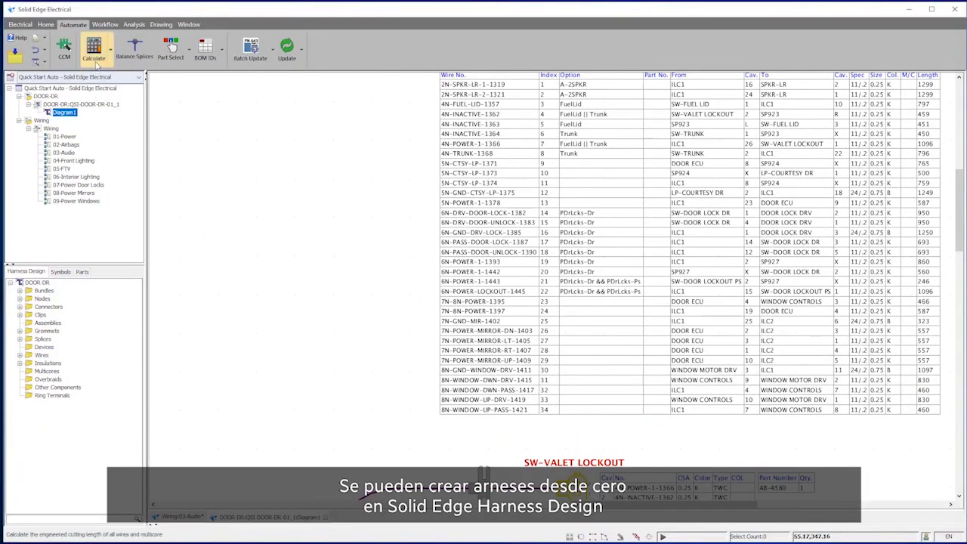
Look through the Automate tab's Calculate and Part Select dropdown options.
click(111, 53)
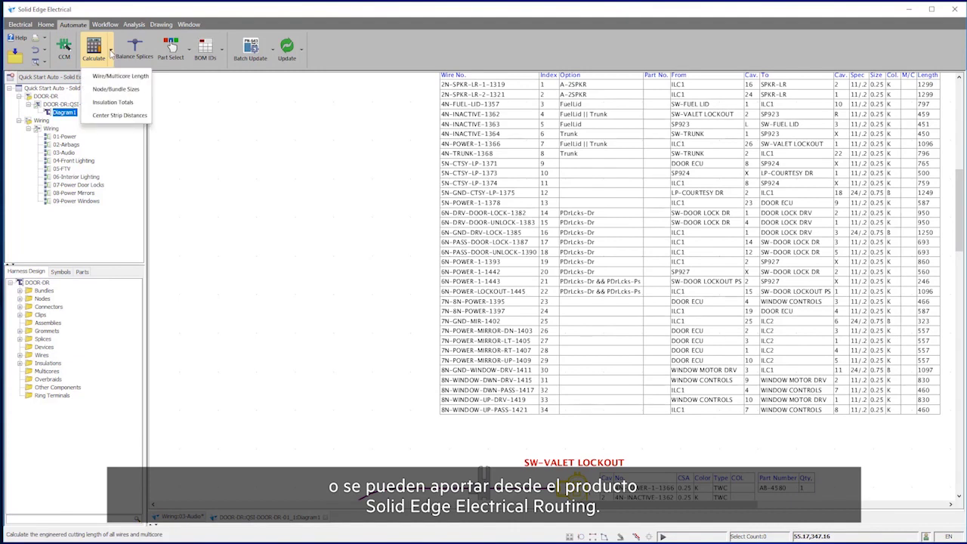
click(188, 52)
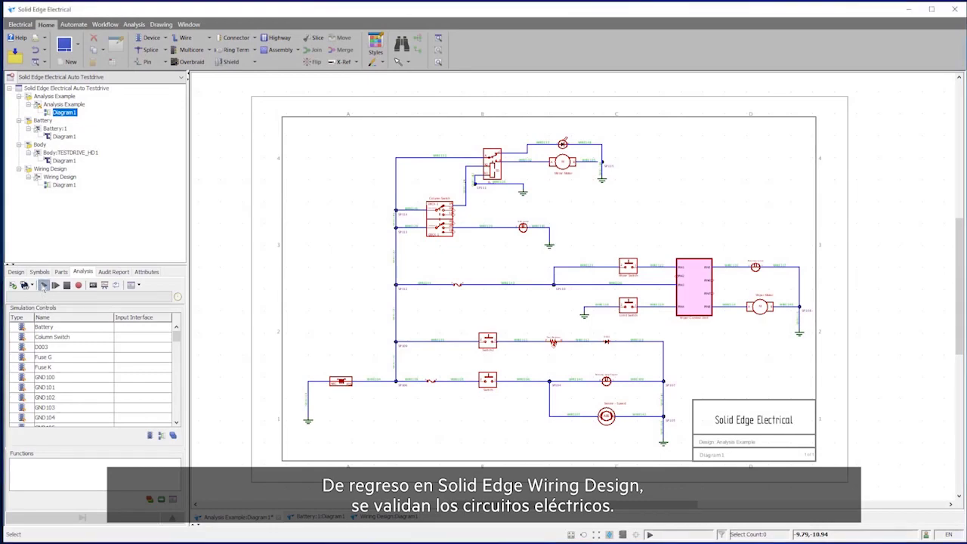
Start the circuit simulation on the Analysis Example schematic from Simulation Controls.
click(44, 285)
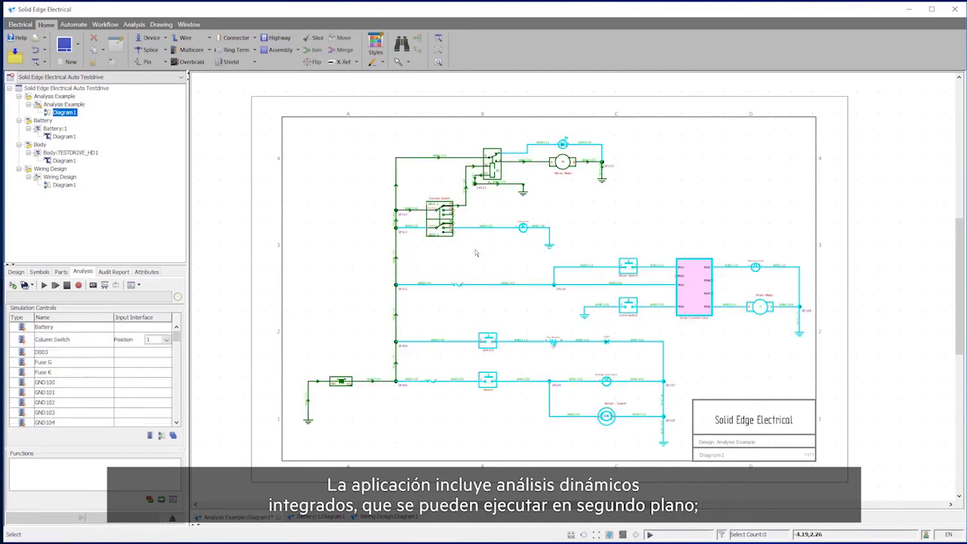
Set the Column Switch input to Position 2.
scroll(481, 242, up, 5)
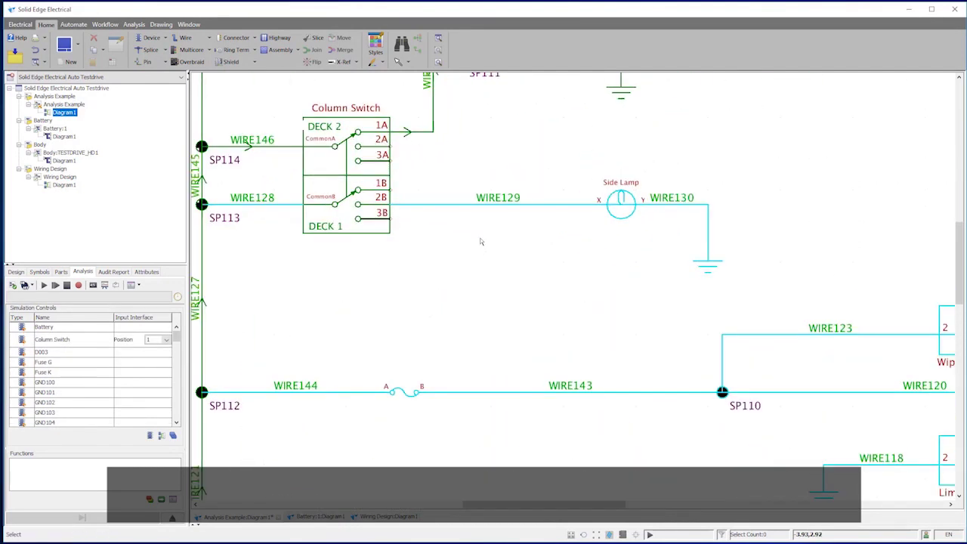
middle_drag(498, 168, 488, 337)
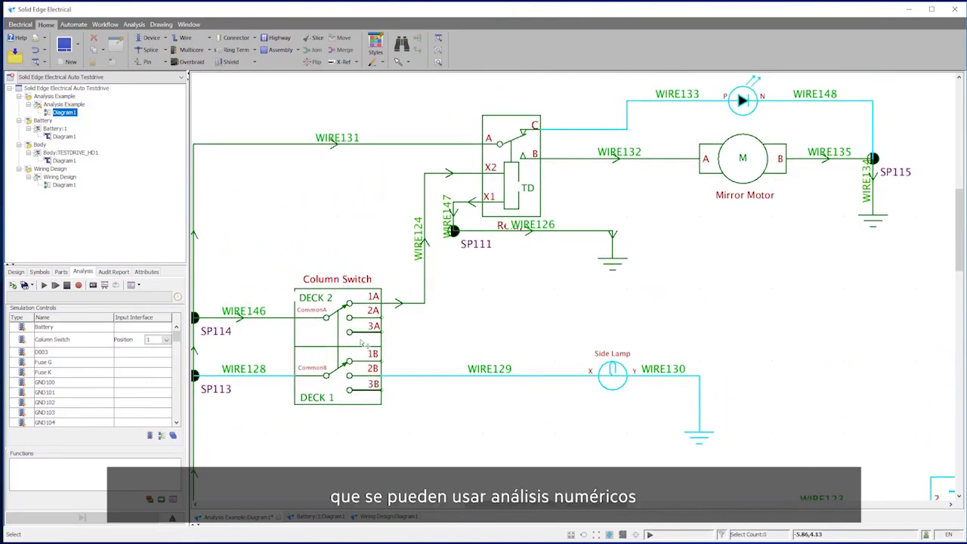
mouse_move(362, 343)
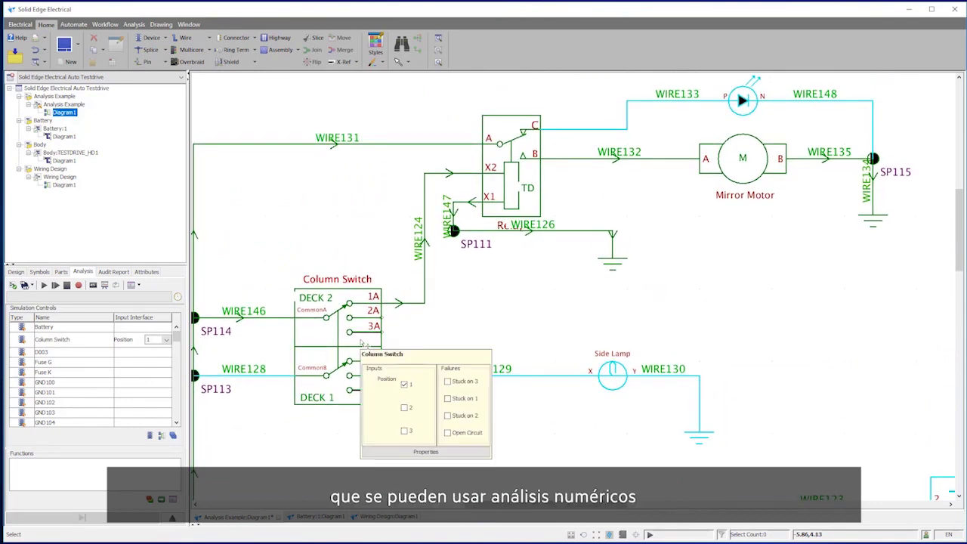
click(405, 408)
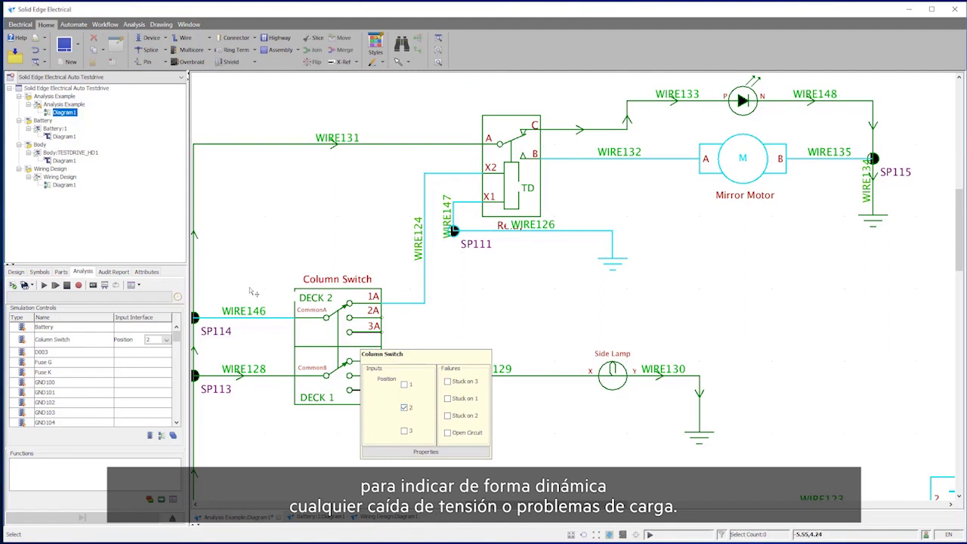
Switch to Numeric simulation and check the Side Lamp and WIRE130 values.
click(29, 286)
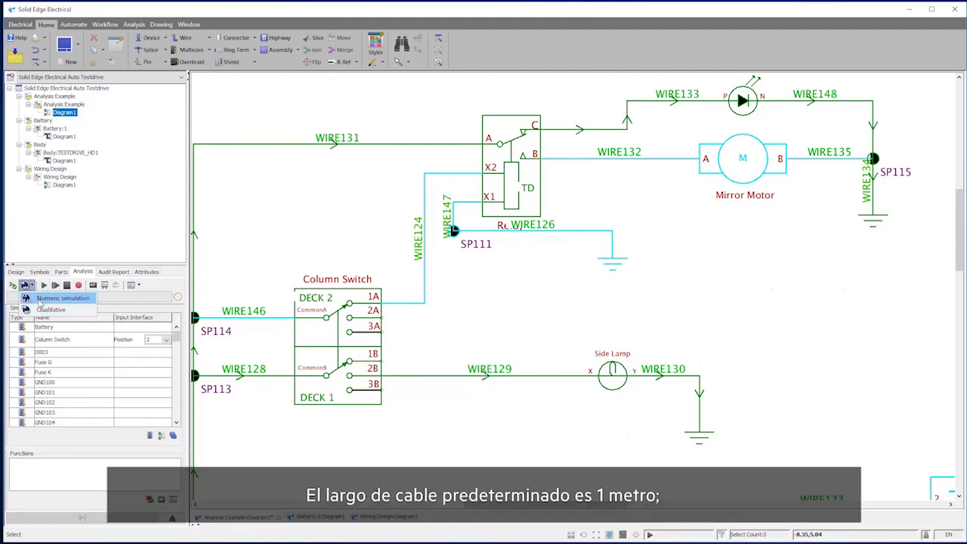
click(40, 299)
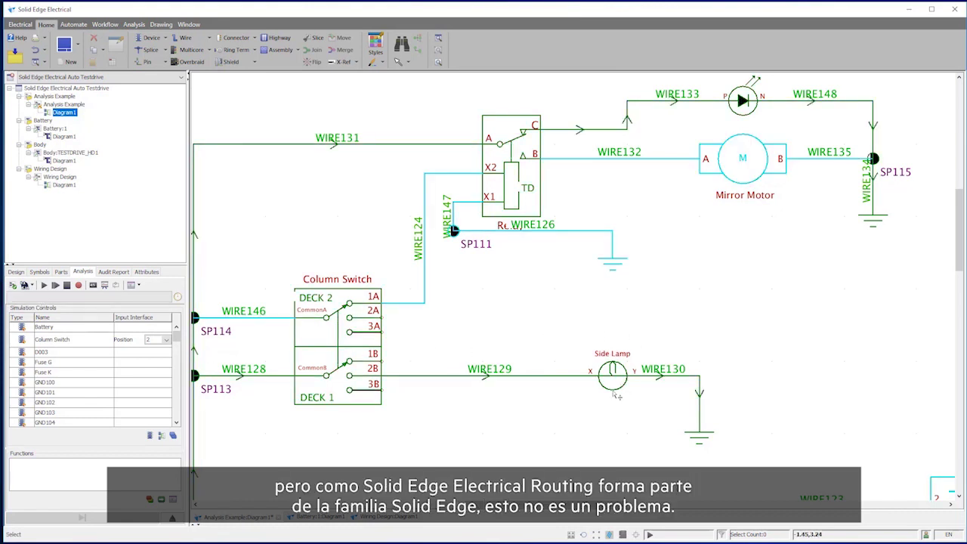
mouse_move(607, 389)
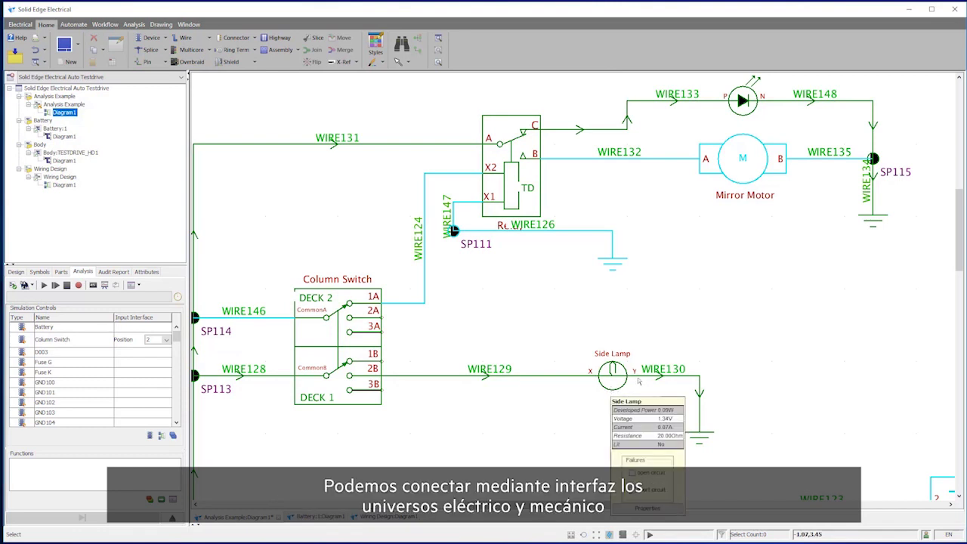
mouse_move(647, 382)
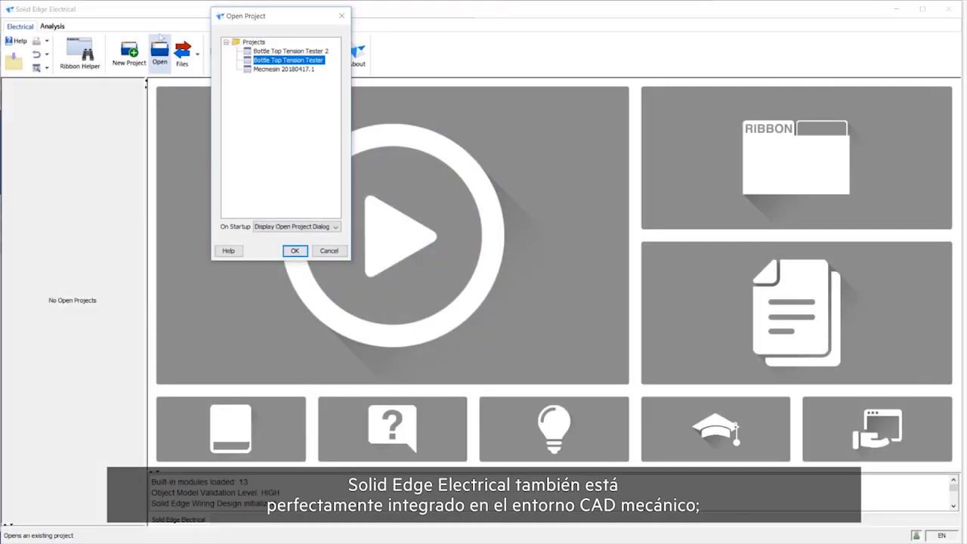
Open the Bottle Top Tension Tester project and its 02 - Test Stand design under PDV15093 Control Cabinet Build.
key(Return)
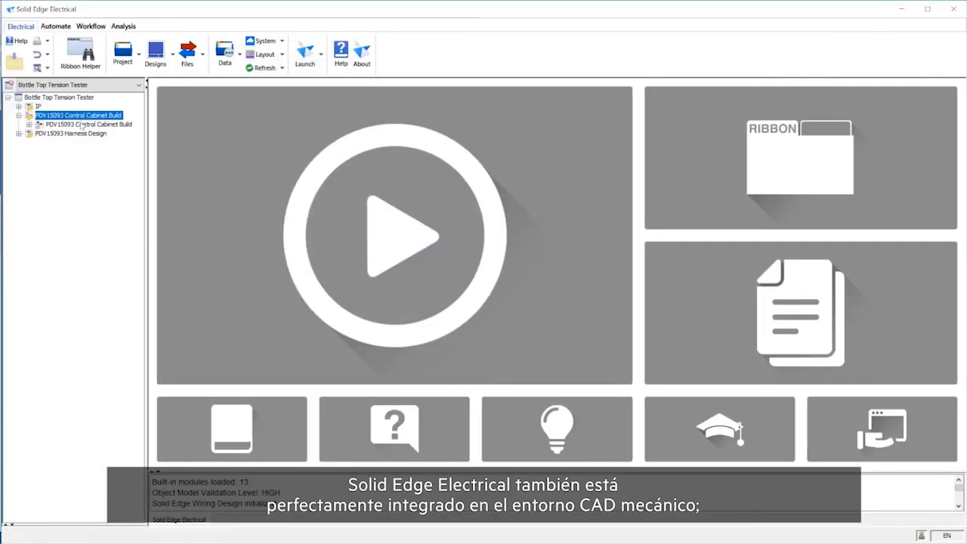
double_click(80, 125)
double_click(78, 152)
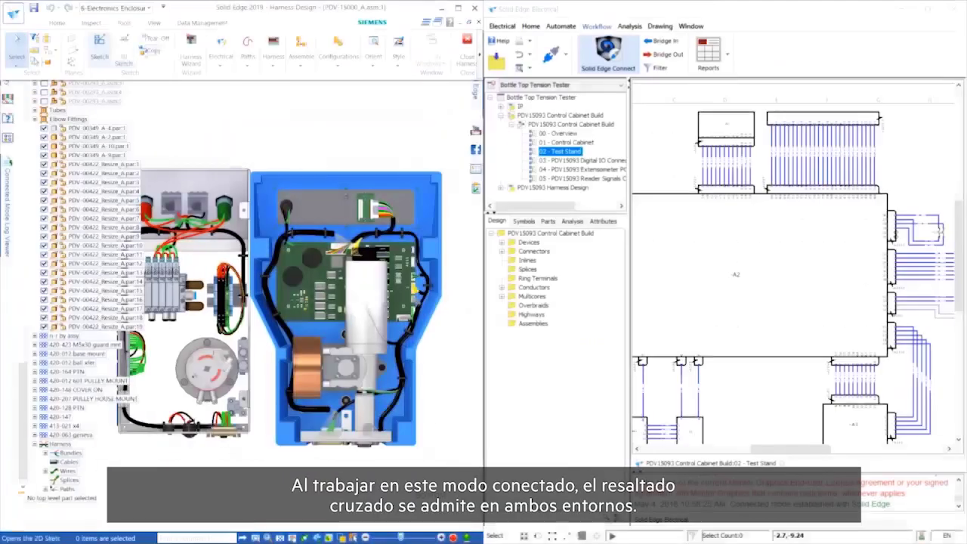
Enable Electrical > Cross Select and pick connector -A2.F17 in the 3D harness model.
click(212, 71)
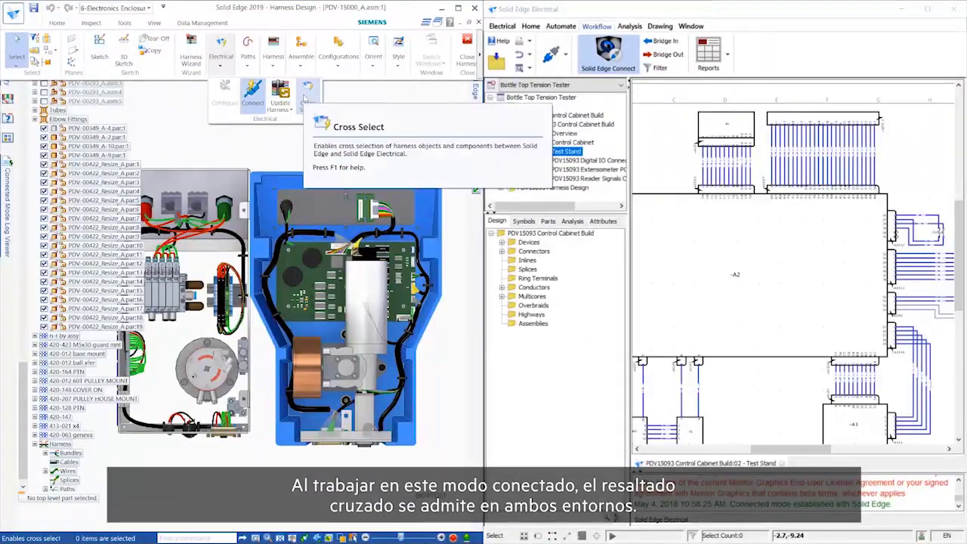
click(308, 104)
scroll(312, 261, up, 4)
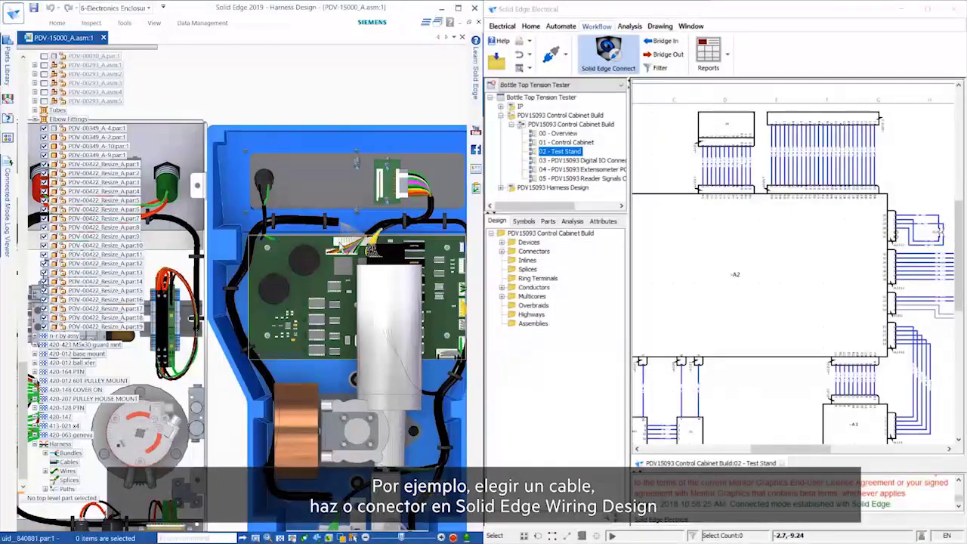
click(356, 244)
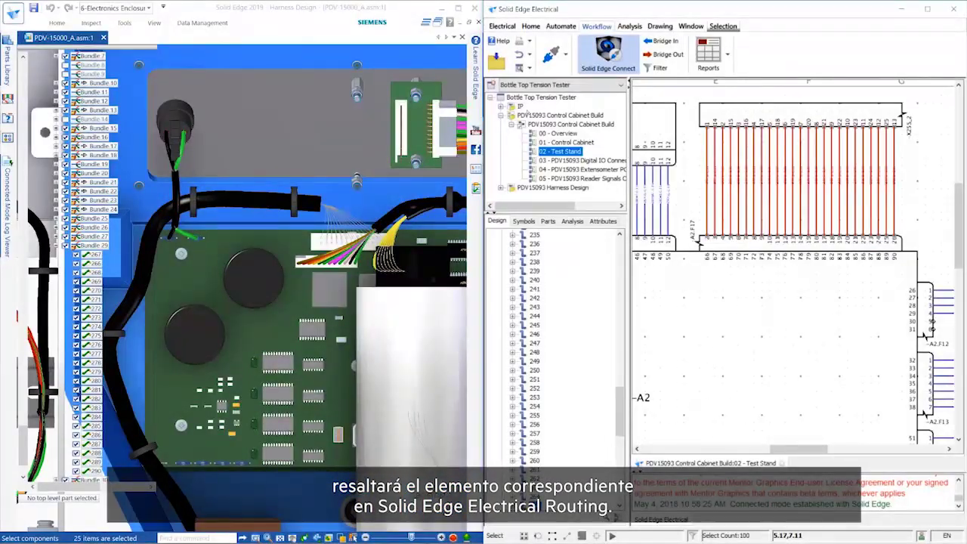
Change the cross-selected wires' colour to P:Violet in Properties, then clear the selection.
right_click(830, 180)
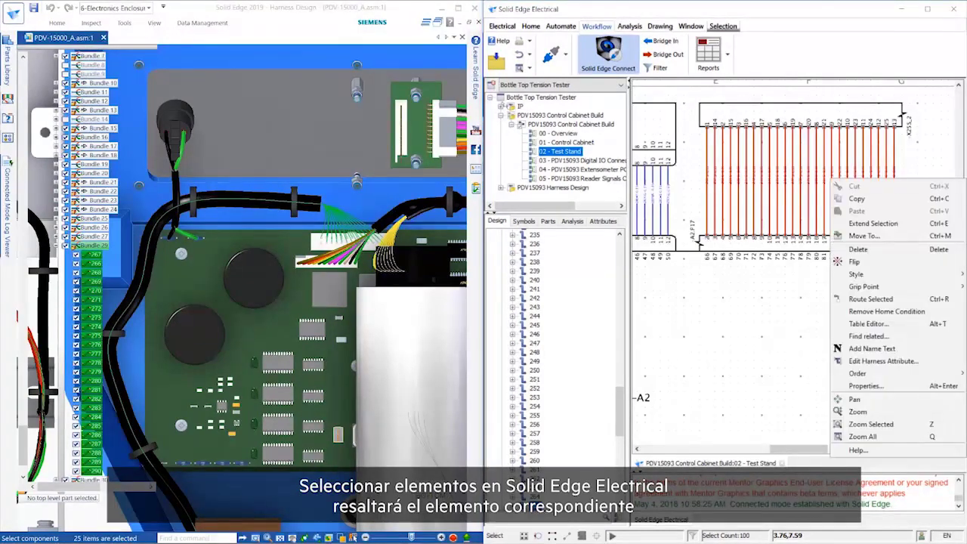
click(866, 386)
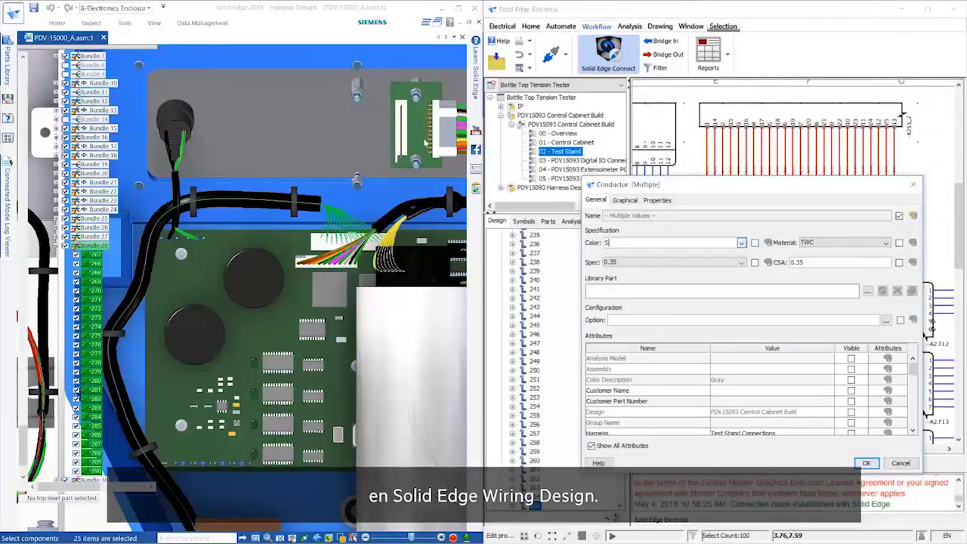
click(741, 243)
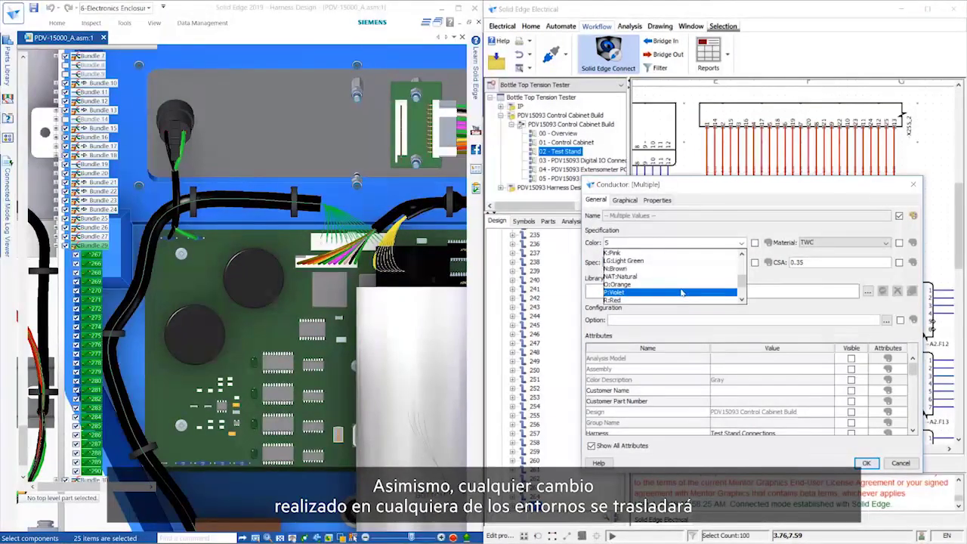
click(691, 292)
click(878, 462)
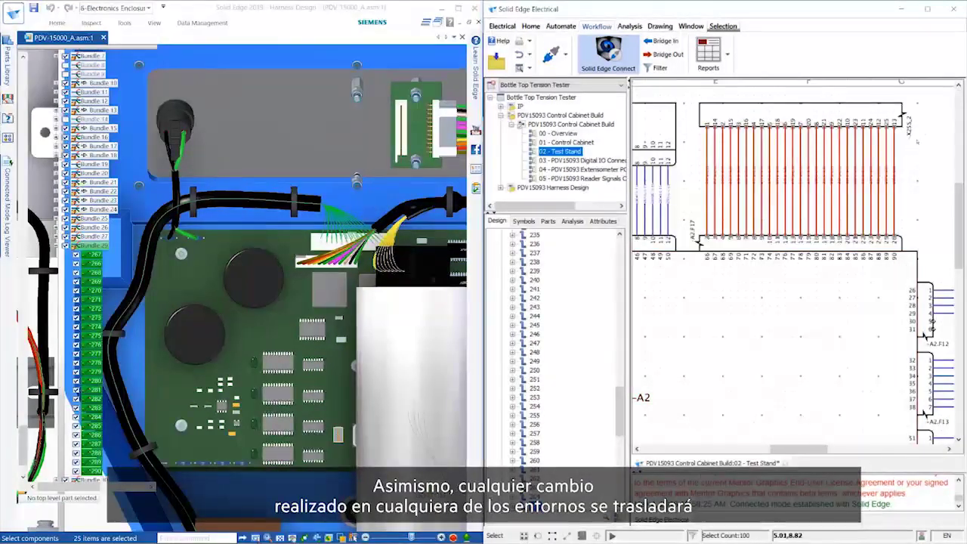
key(Escape)
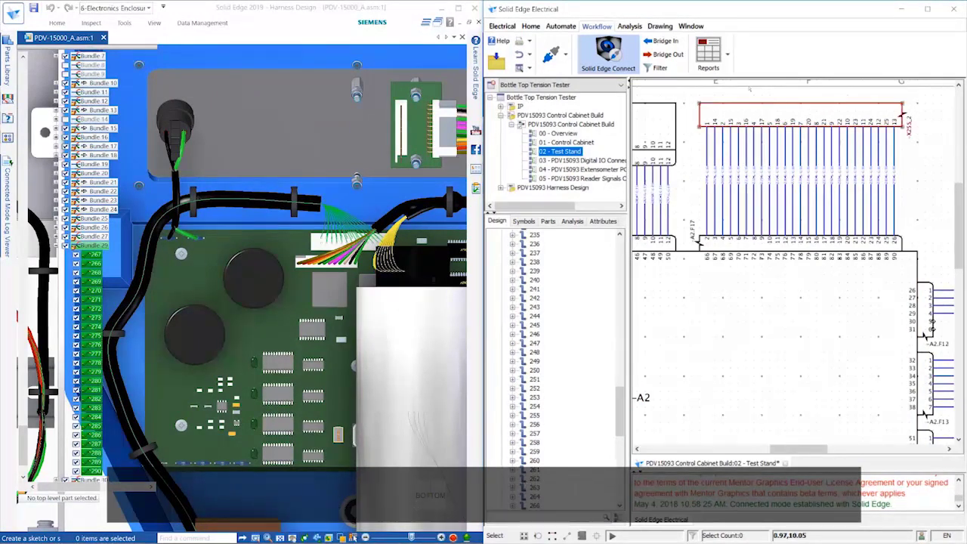
Filter the export to include both CONTROL HARNESS and TEST STAND CONNECTIONS.
click(660, 67)
click(684, 229)
key(Up)
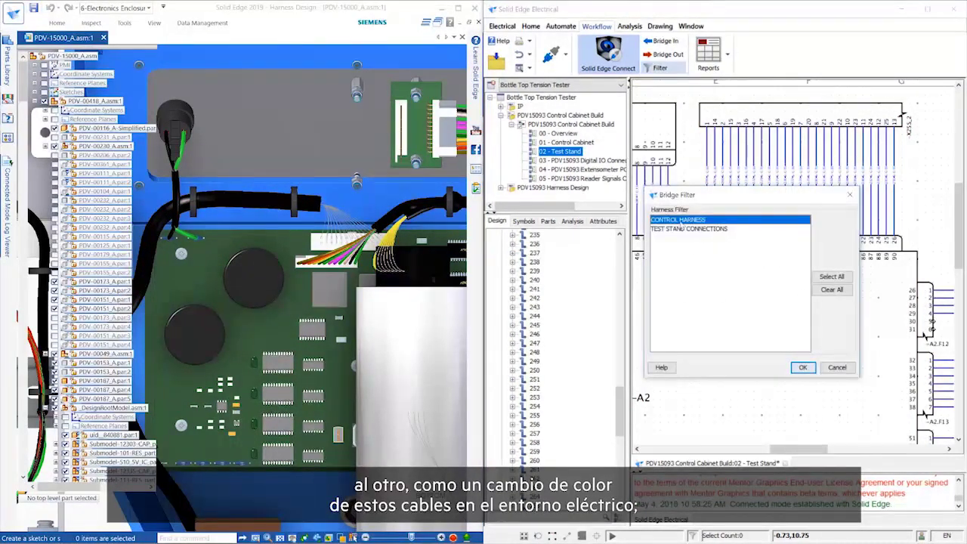
click(831, 276)
click(803, 367)
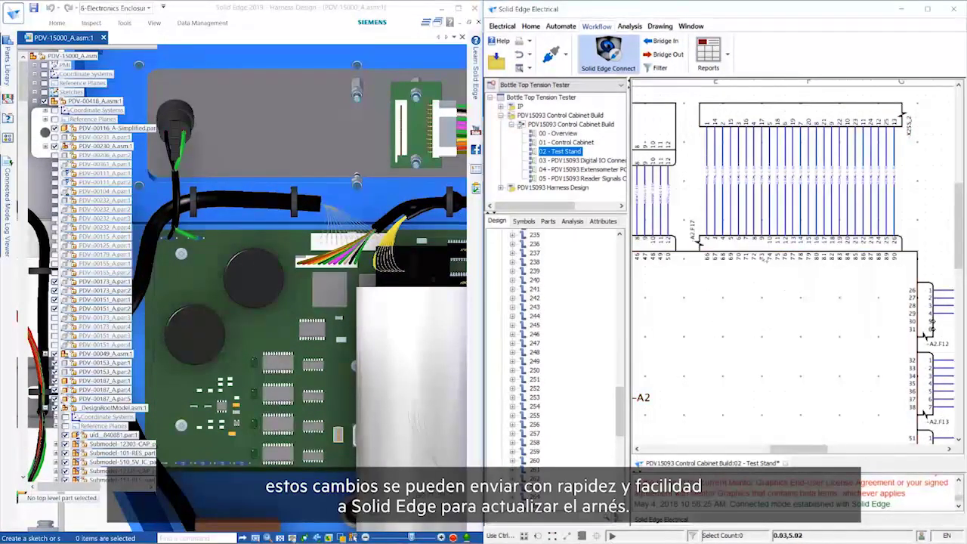
Bridge Out the wiring changes to Solid Edge and close the Bridge Report.
click(665, 54)
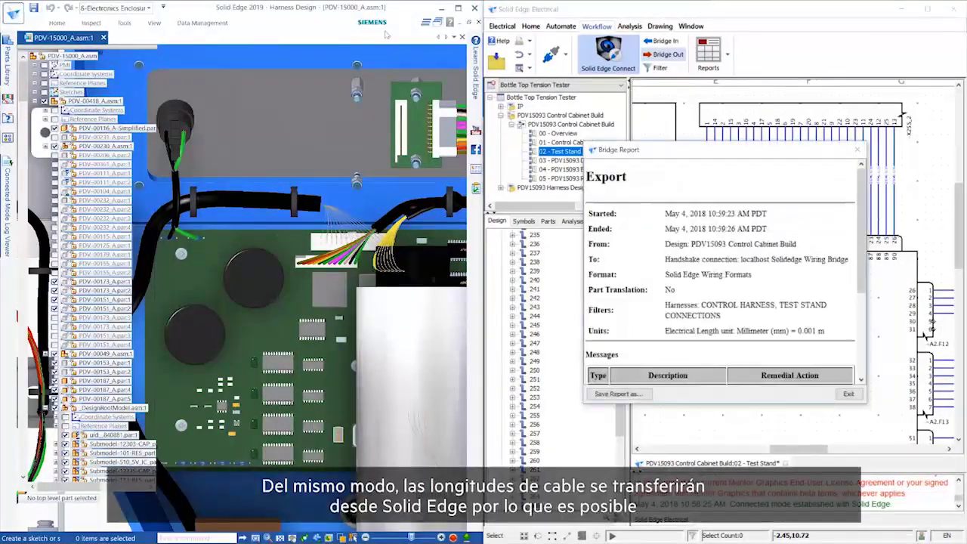
scroll(750, 287, down, 5)
click(849, 394)
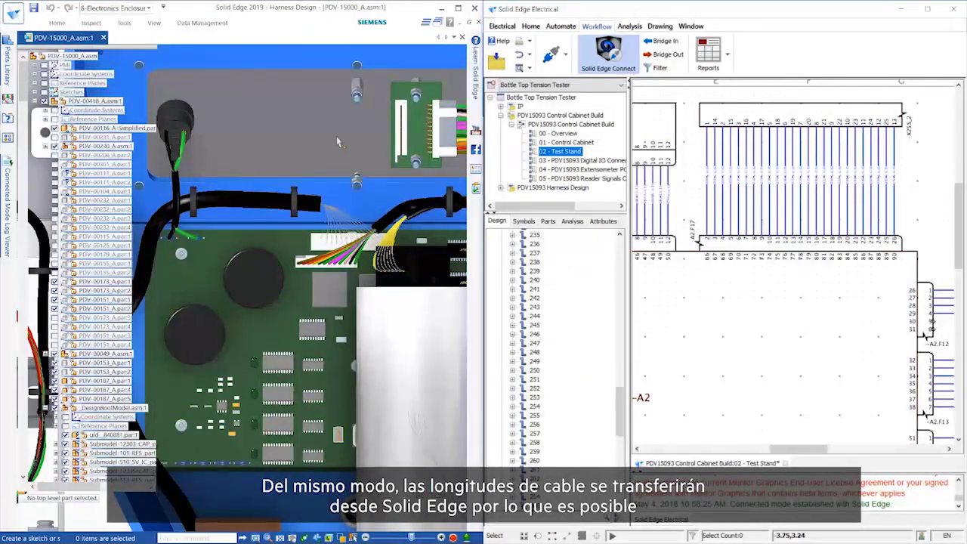
In Solid Edge, run Electrical > Update Harness to apply the exported changes.
click(59, 24)
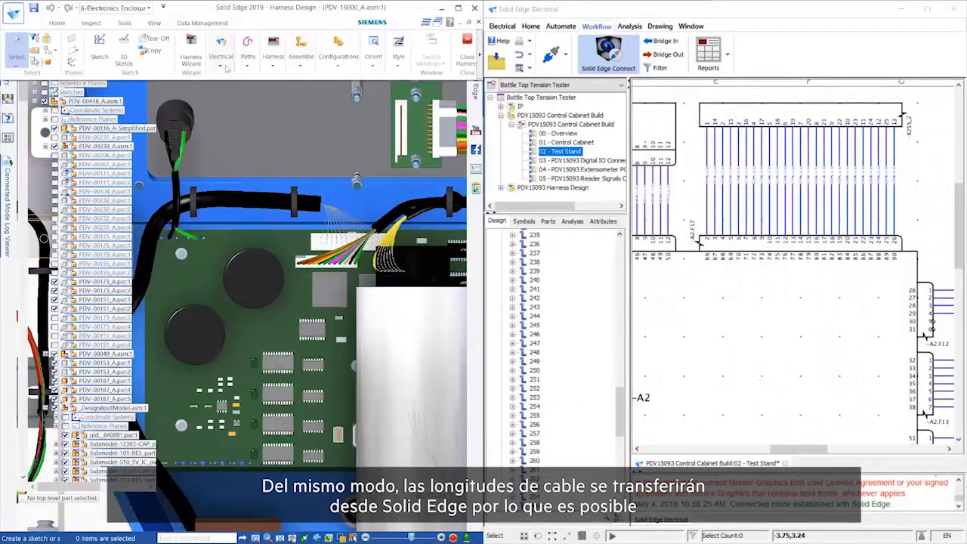
click(224, 67)
click(275, 87)
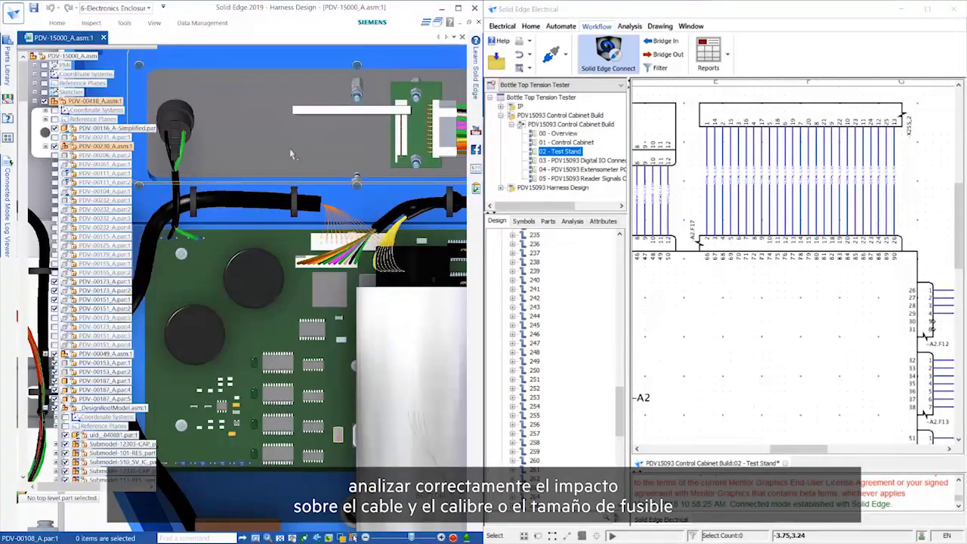
Set the colour of the red test stand wires in the schematic to W:White.
drag(686, 156, 915, 203)
right_click(898, 181)
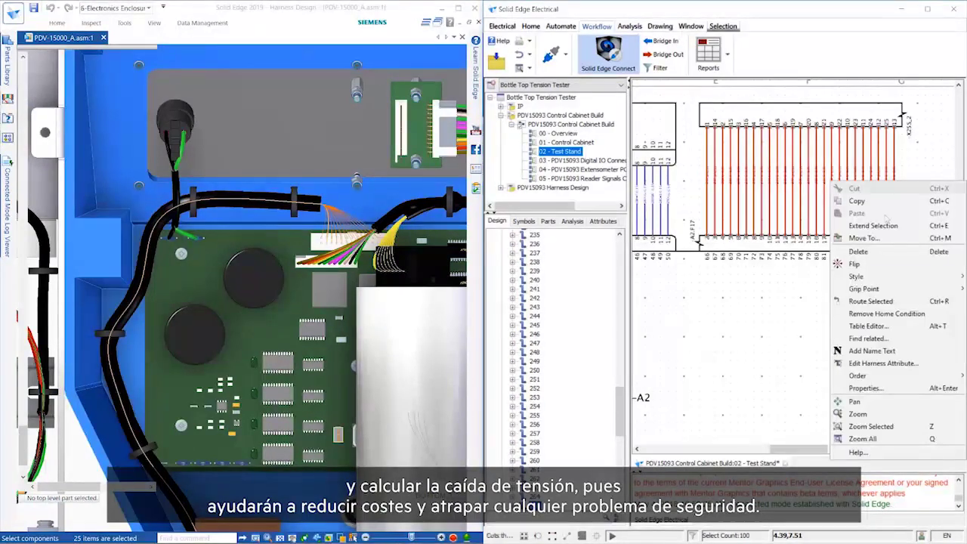
click(854, 255)
click(741, 243)
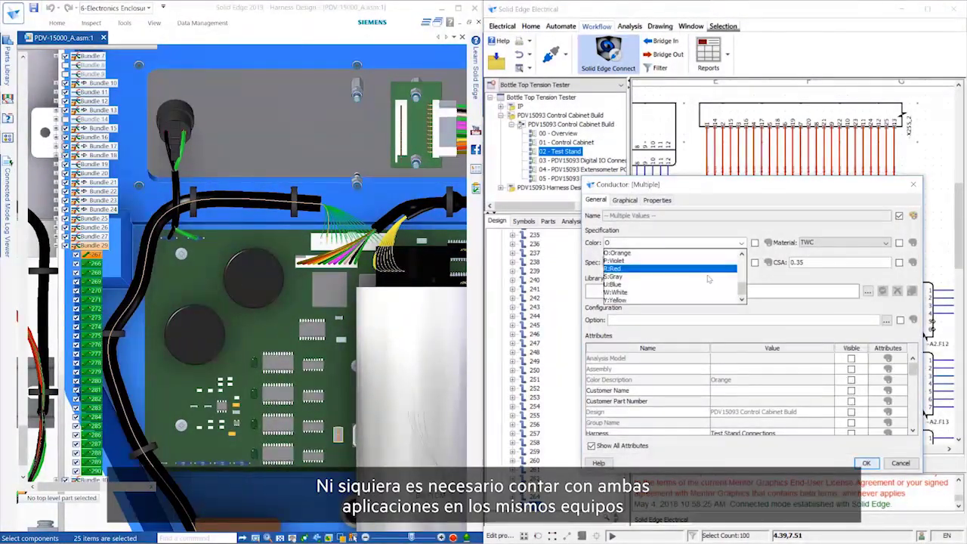
click(665, 301)
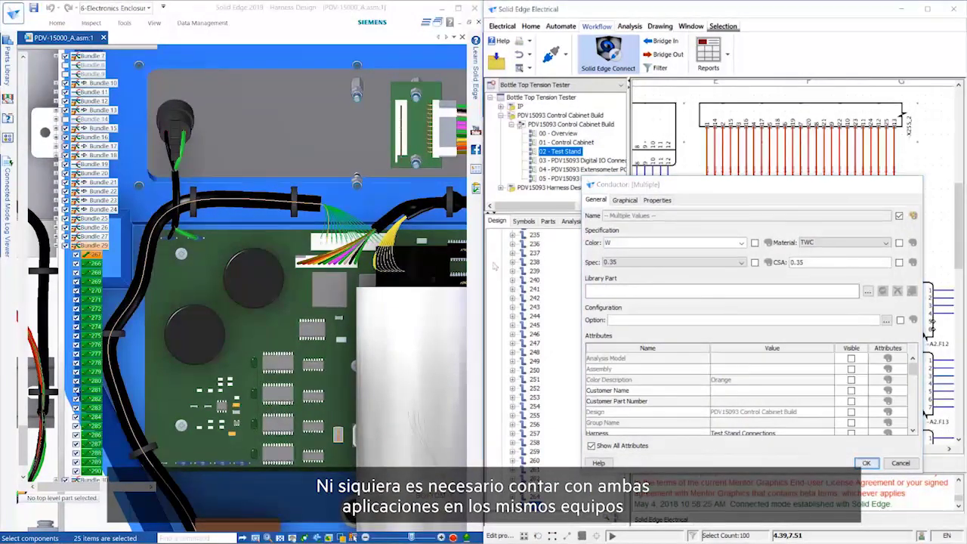
click(867, 463)
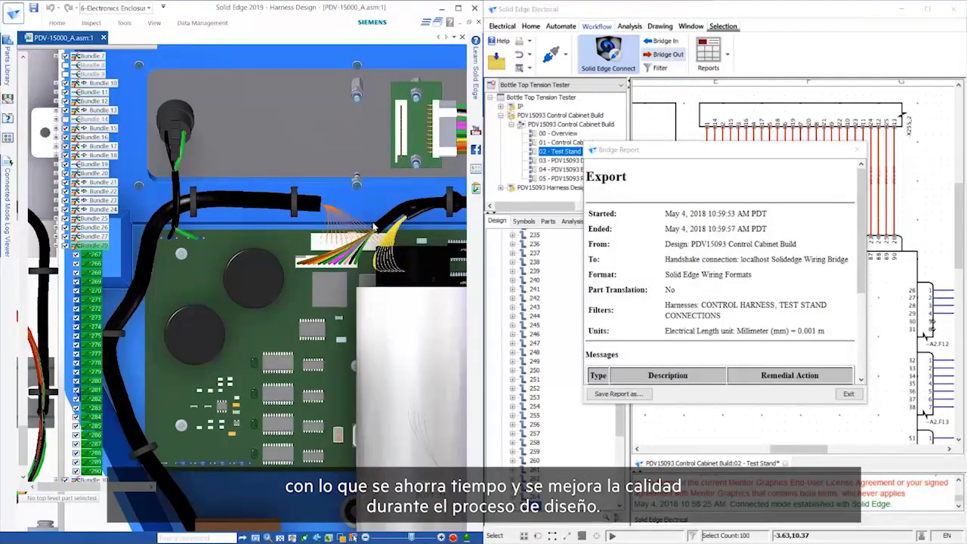
Exit the Bridge Report window to reveal the white test stand wires in the 3D harness.
click(839, 396)
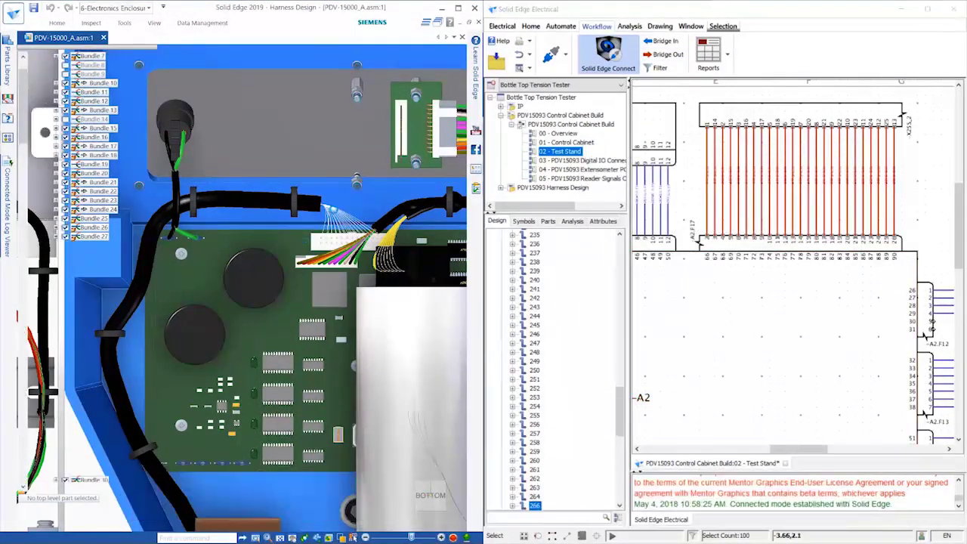